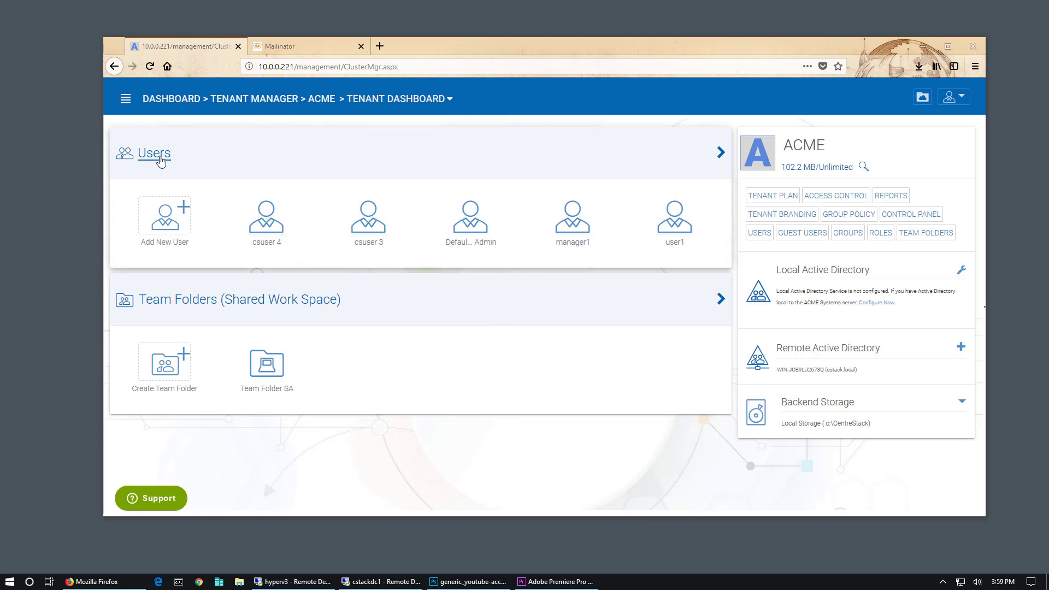
Open the ACME tenant's user list and check the license information in Cluster Info.
click(159, 159)
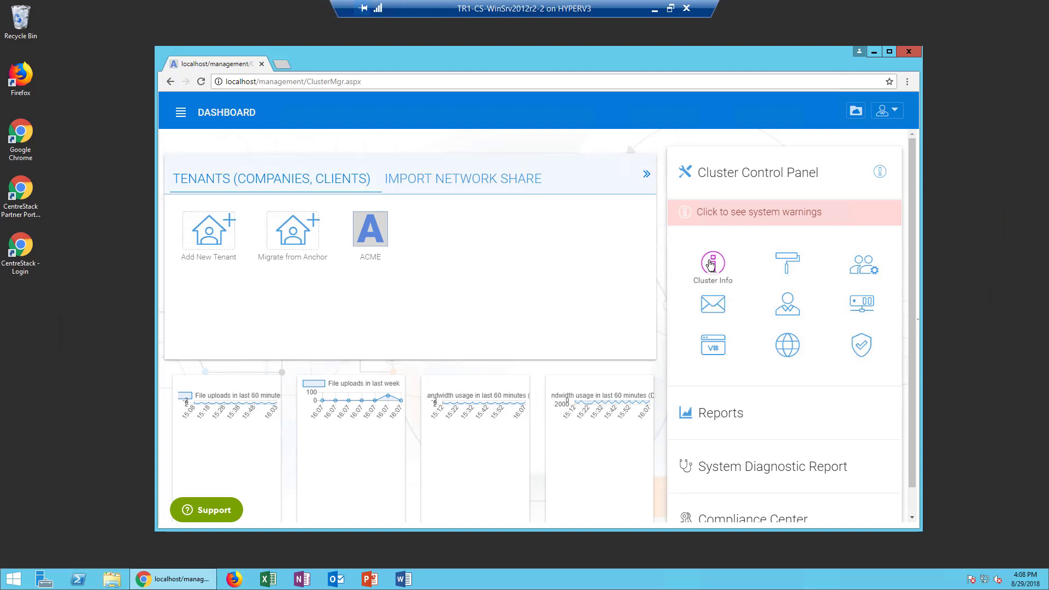
click(710, 261)
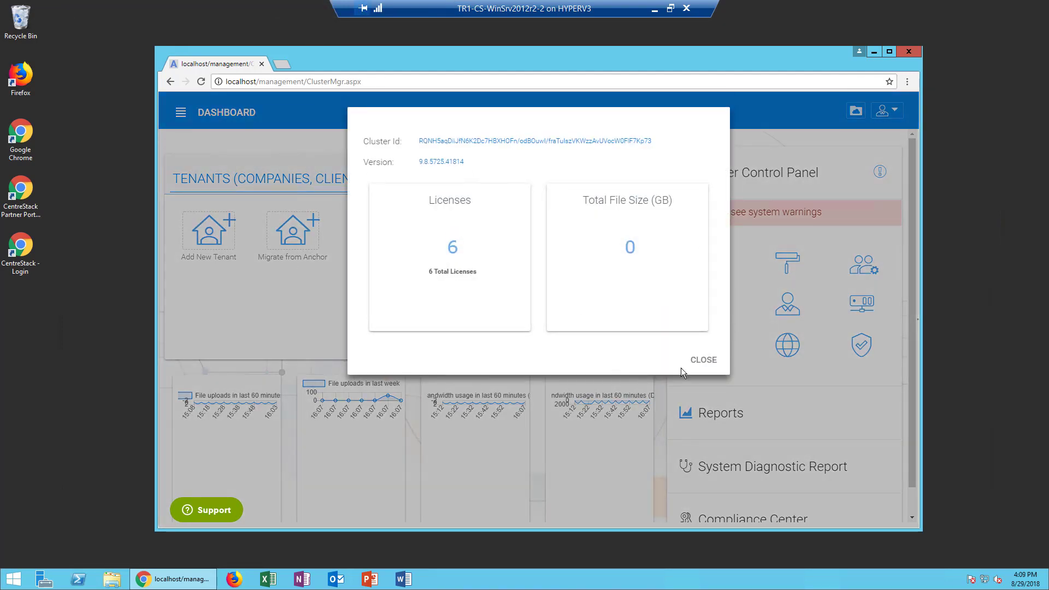
click(704, 360)
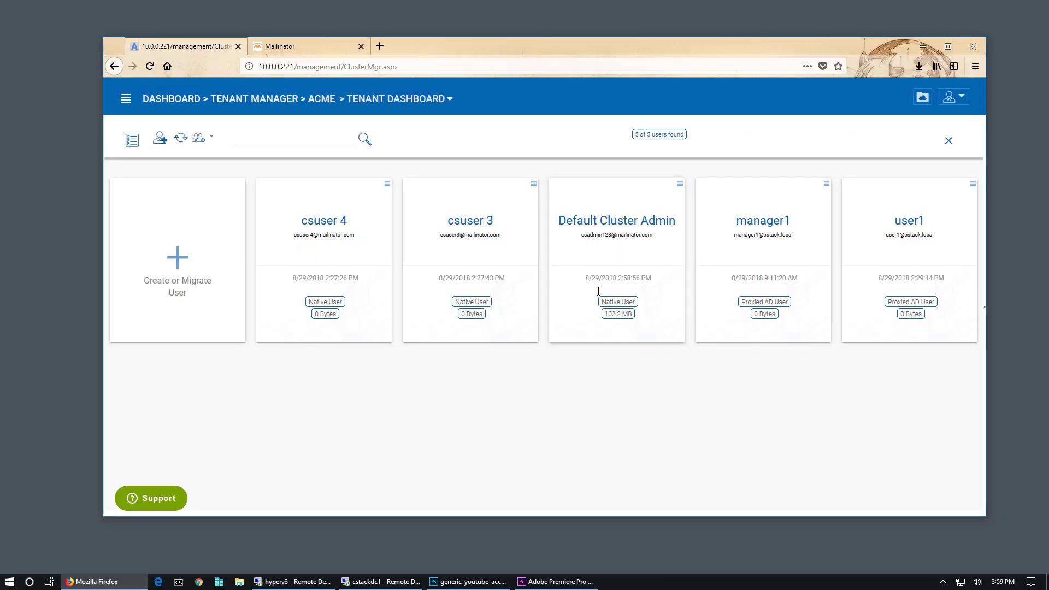
Open the tenant's Guest Manager and review the full list of guest users and the available guest quota.
click(449, 99)
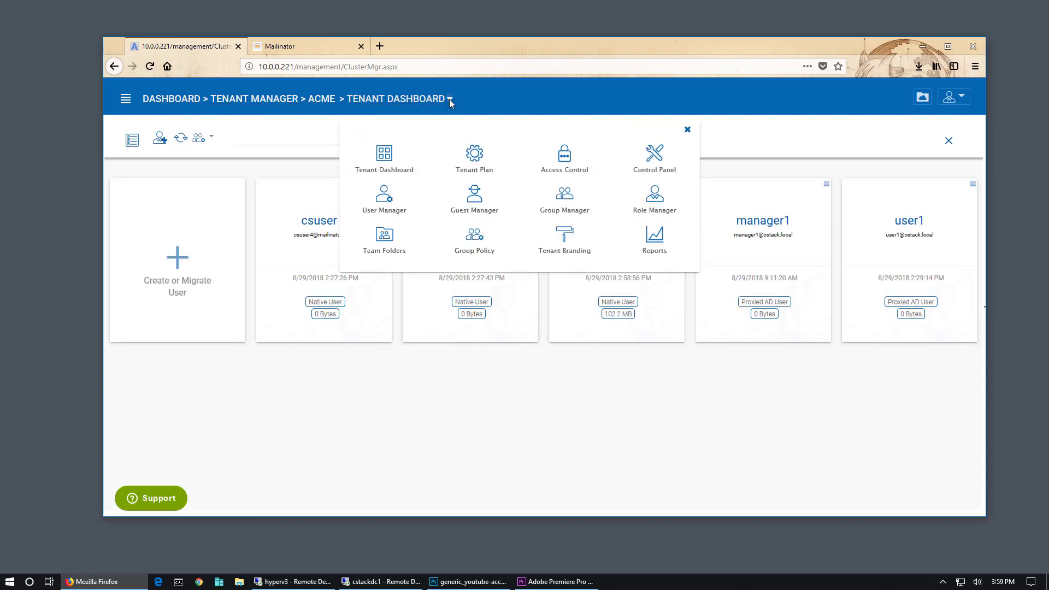
click(473, 199)
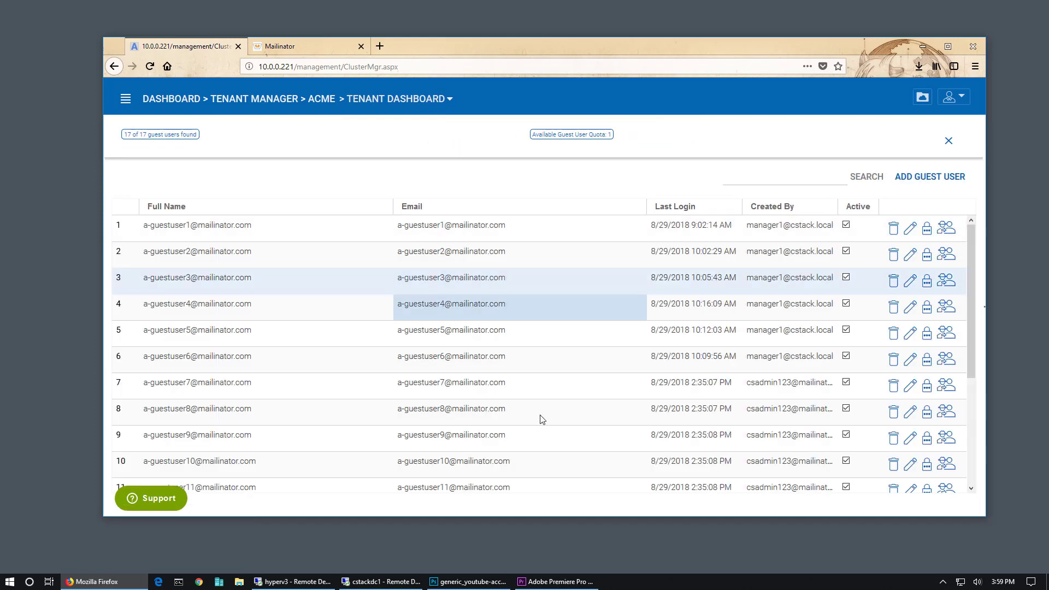
scroll(525, 408, down, 3)
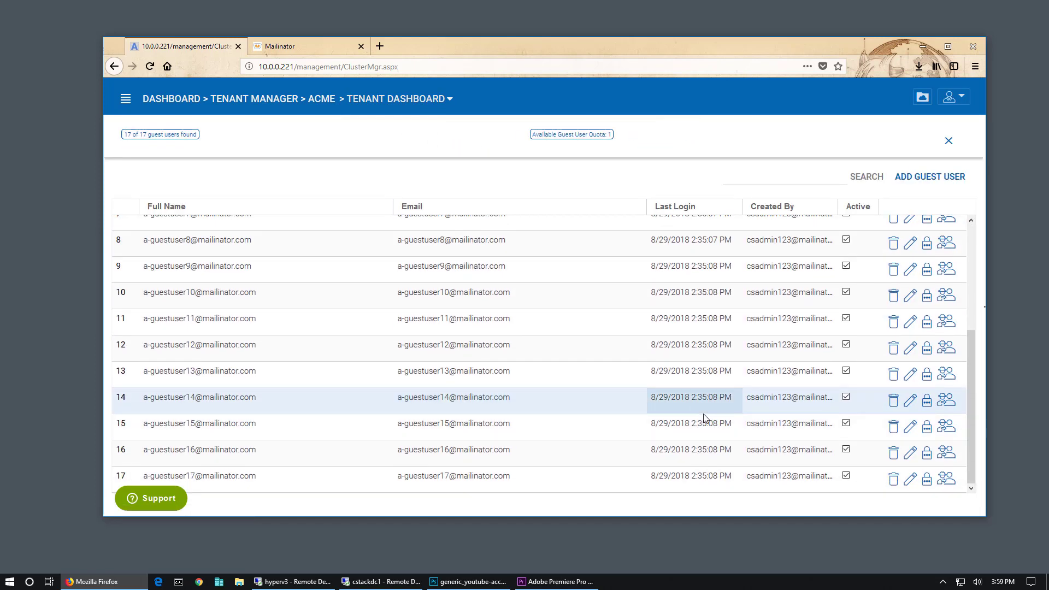
scroll(429, 433, up, 3)
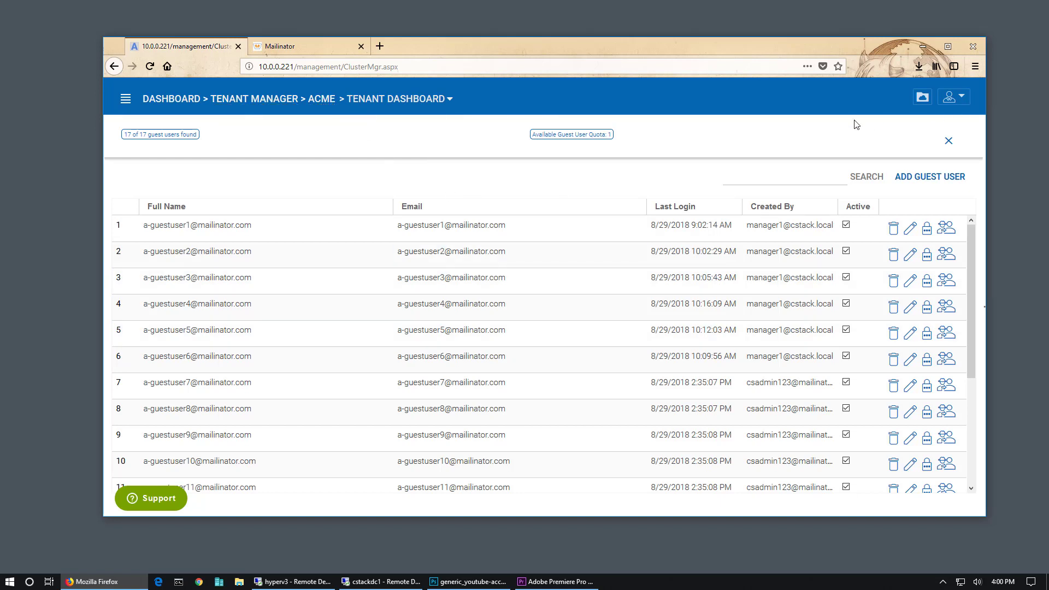
Switch to the file browser and open the Everyone folder inside Team Folder SA.
click(921, 101)
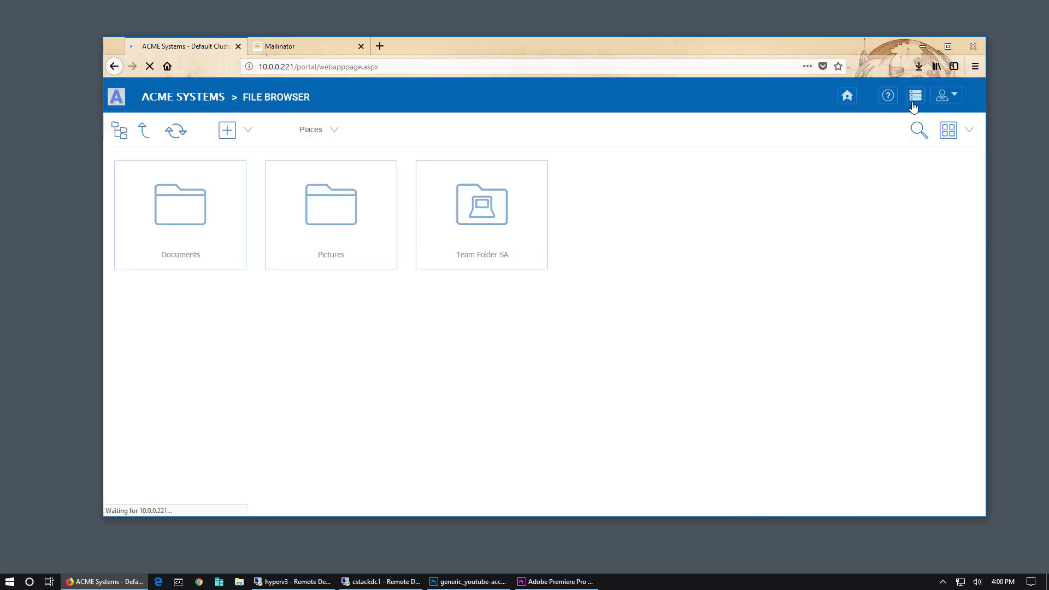
double_click(477, 213)
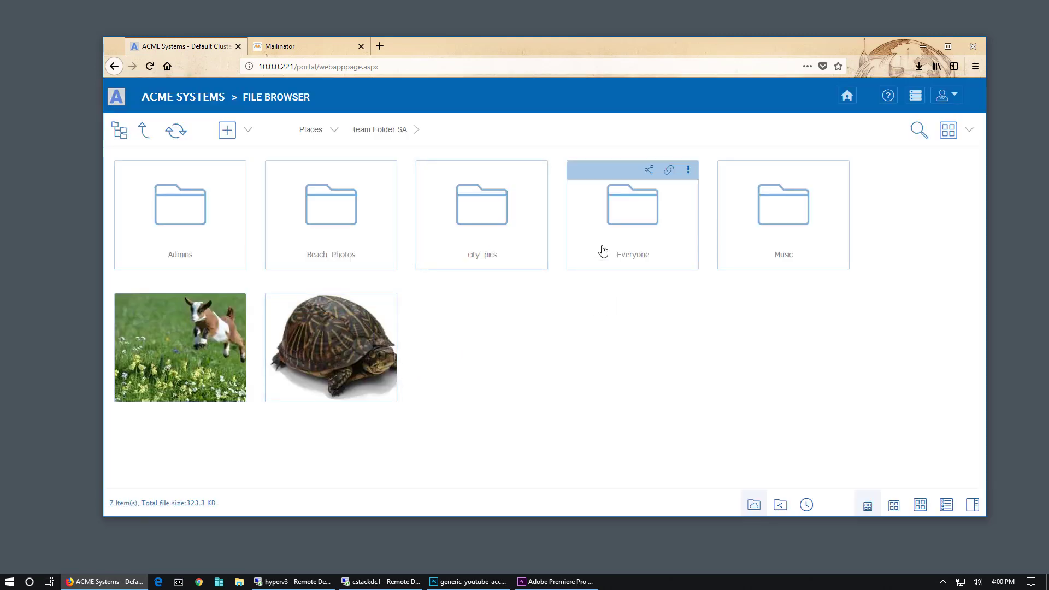
double_click(637, 206)
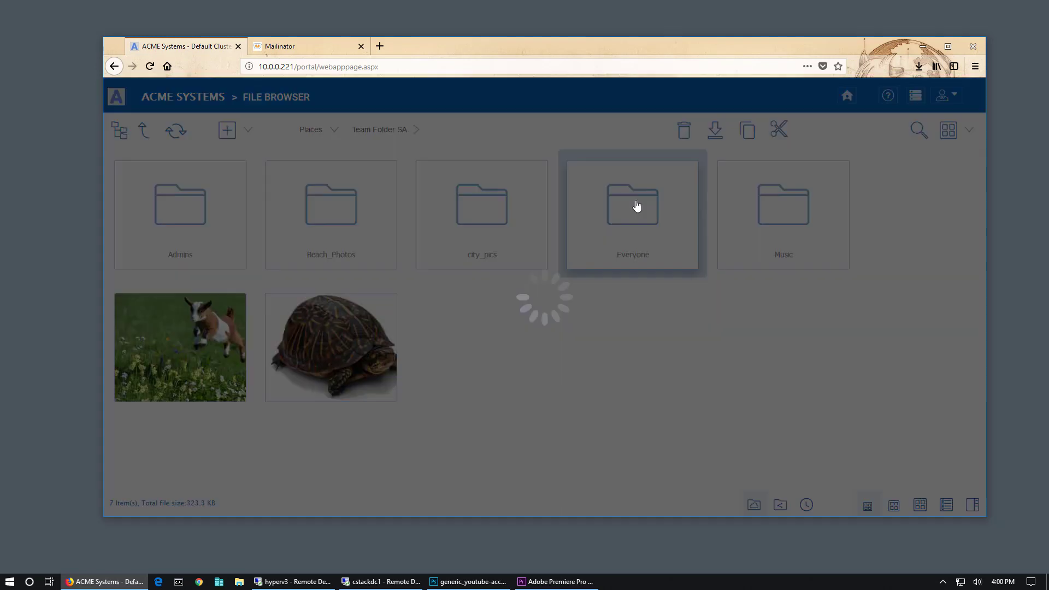
scroll(676, 382, down, 3)
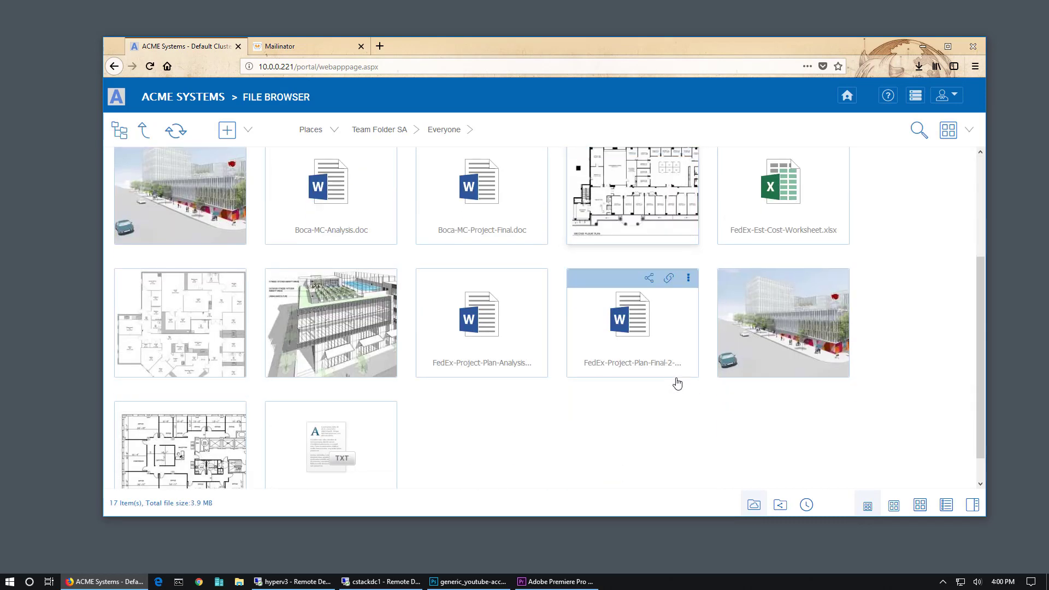
scroll(547, 399, down, 1)
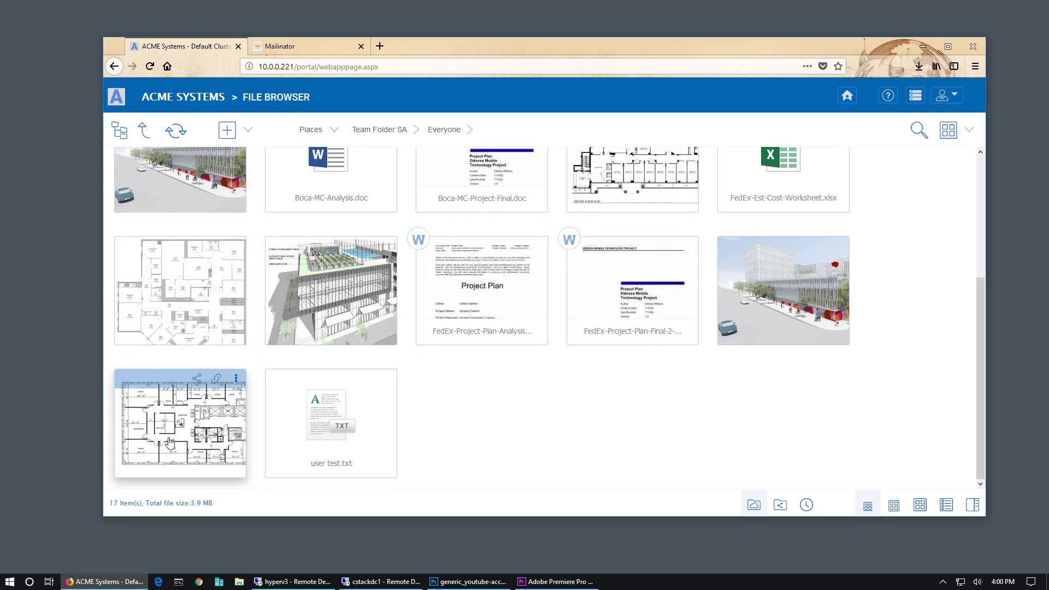
Start sharing the floor plan image beside user test.txt and enter the new guest's email address as the invitee.
click(197, 382)
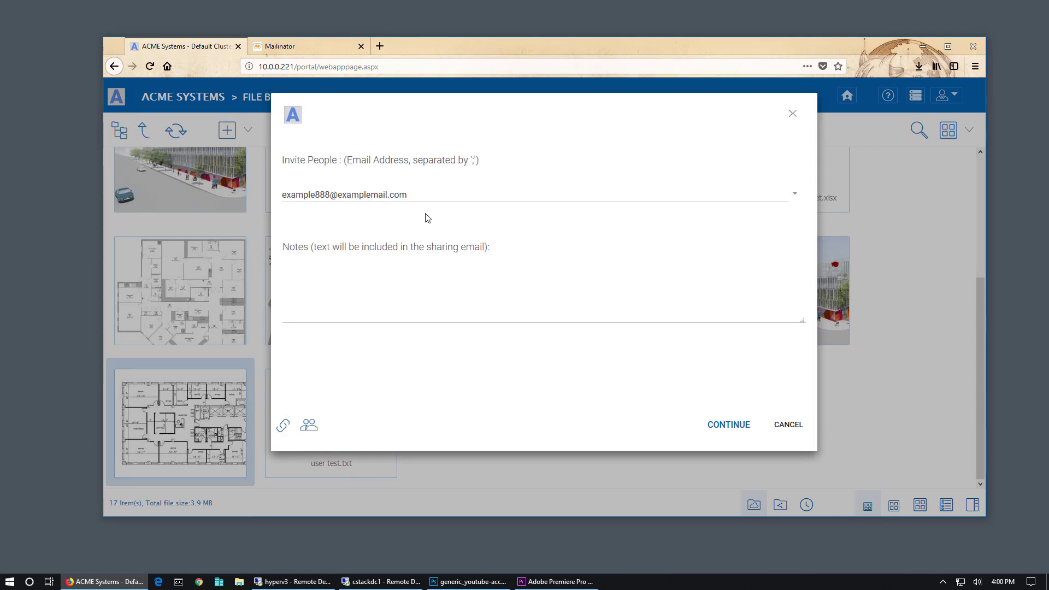
click(387, 195)
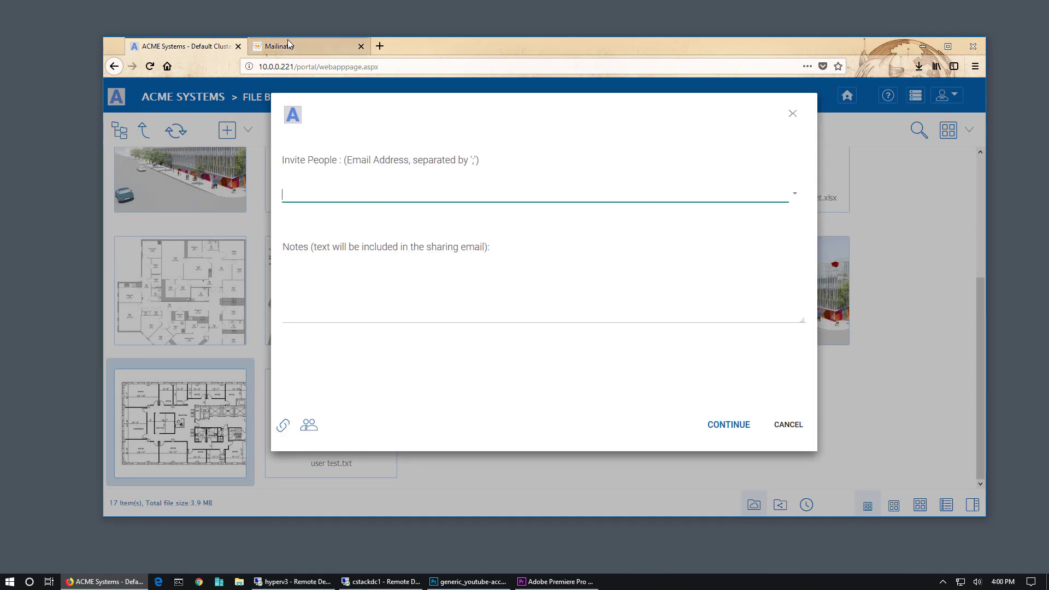
key(ctrl+v)
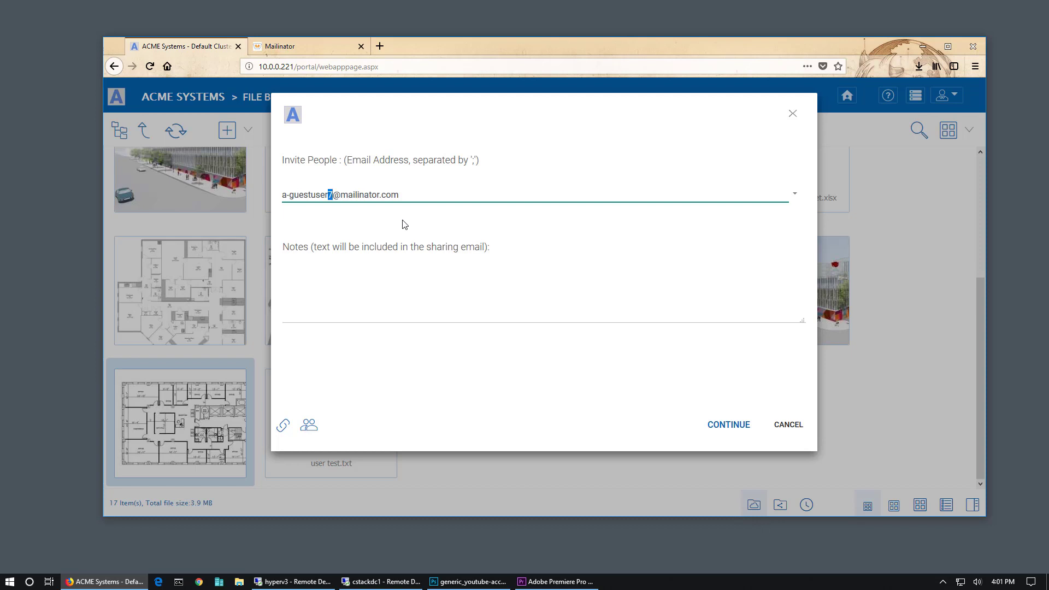
text(18)
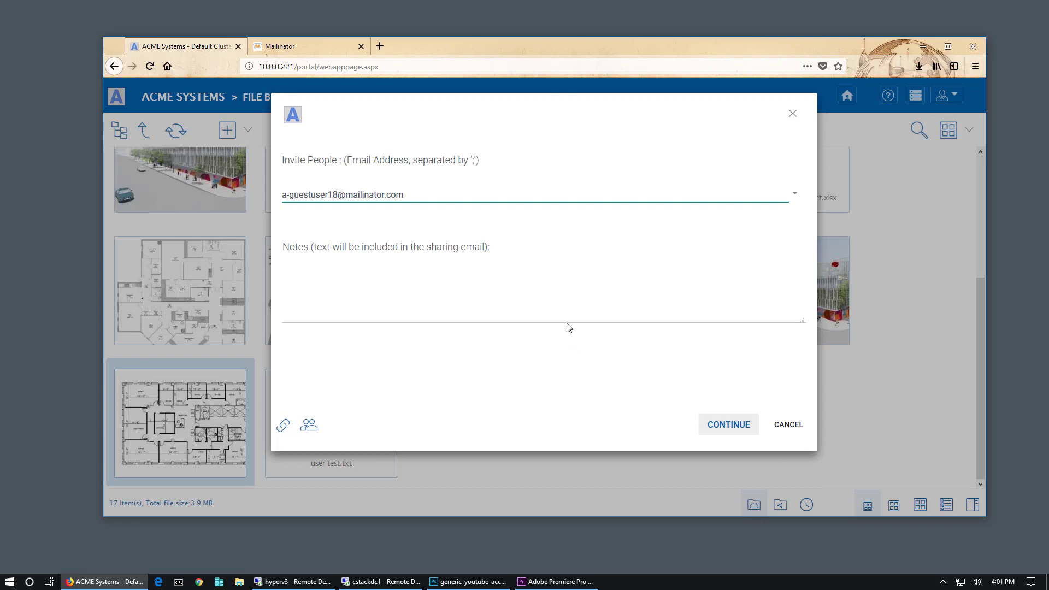
click(726, 428)
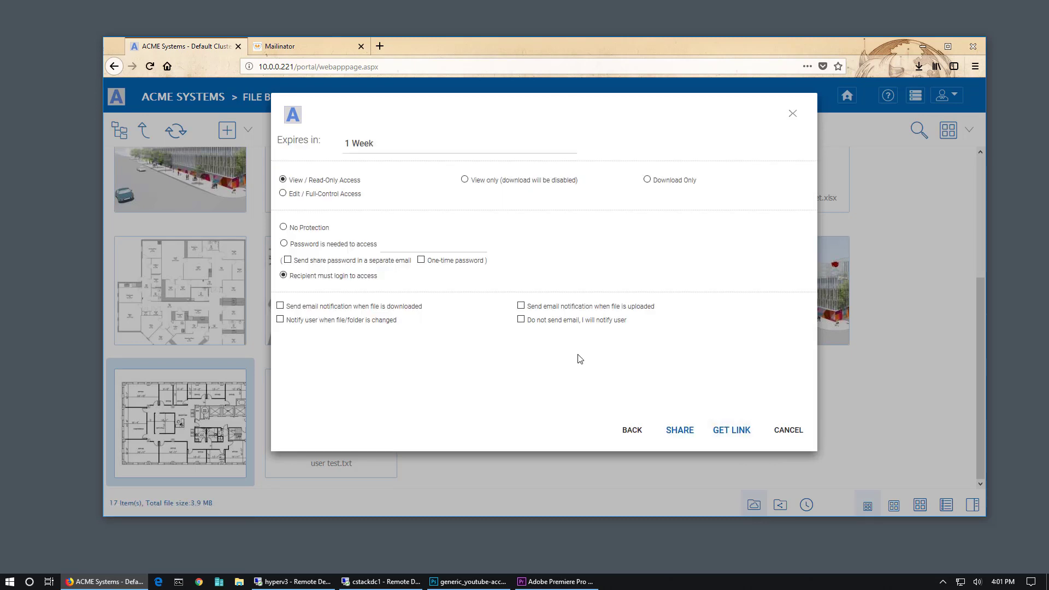
Set the share to expire in 3 Days with Edit / Full-Control Access and send the invitation.
click(377, 144)
click(361, 178)
click(282, 194)
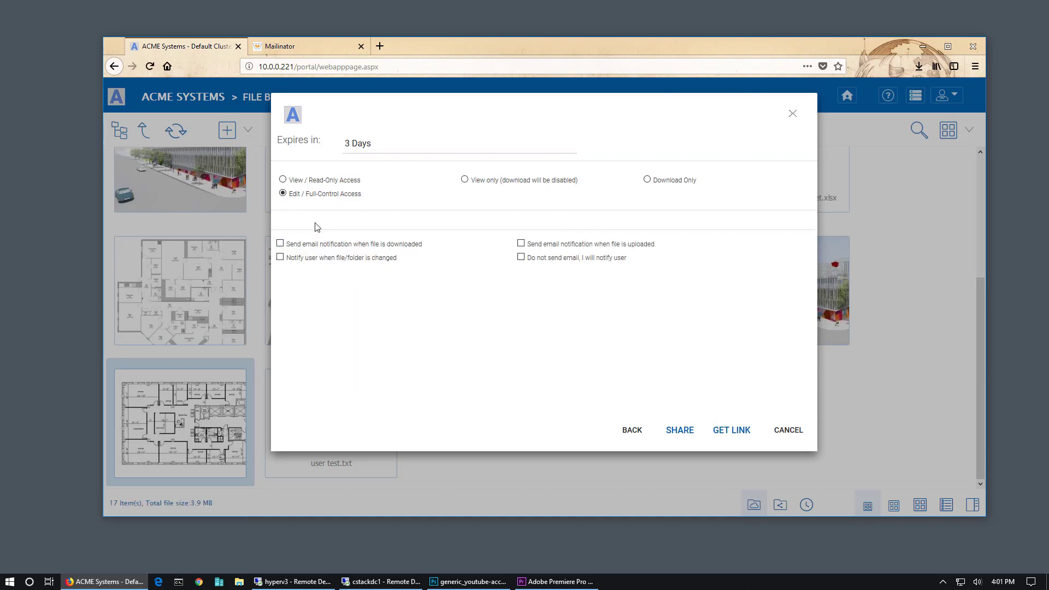
click(681, 430)
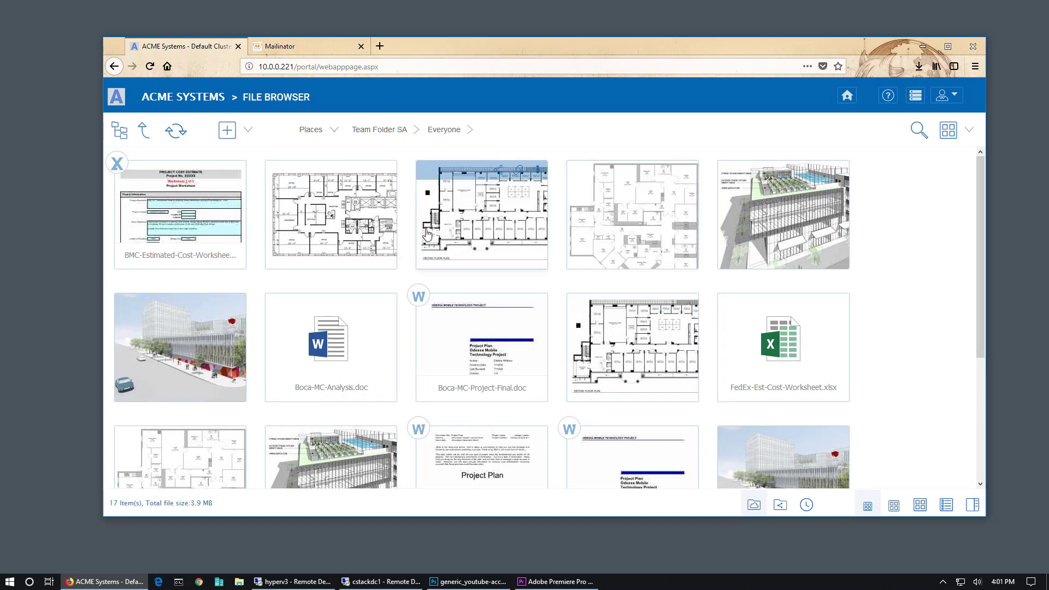
Return to the management dashboard and open the ACME tenant's user list.
click(916, 97)
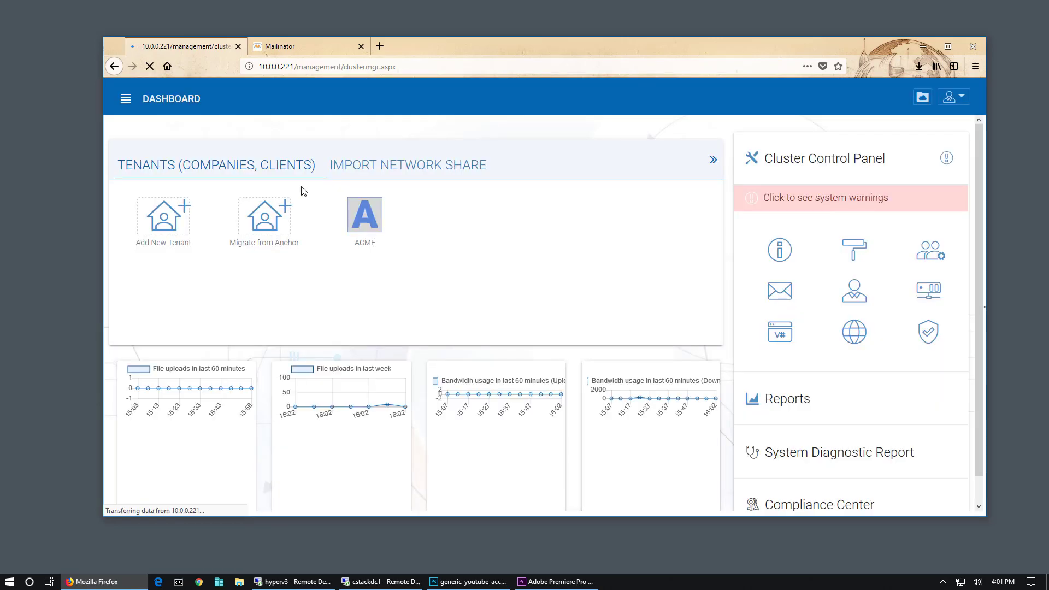
click(365, 215)
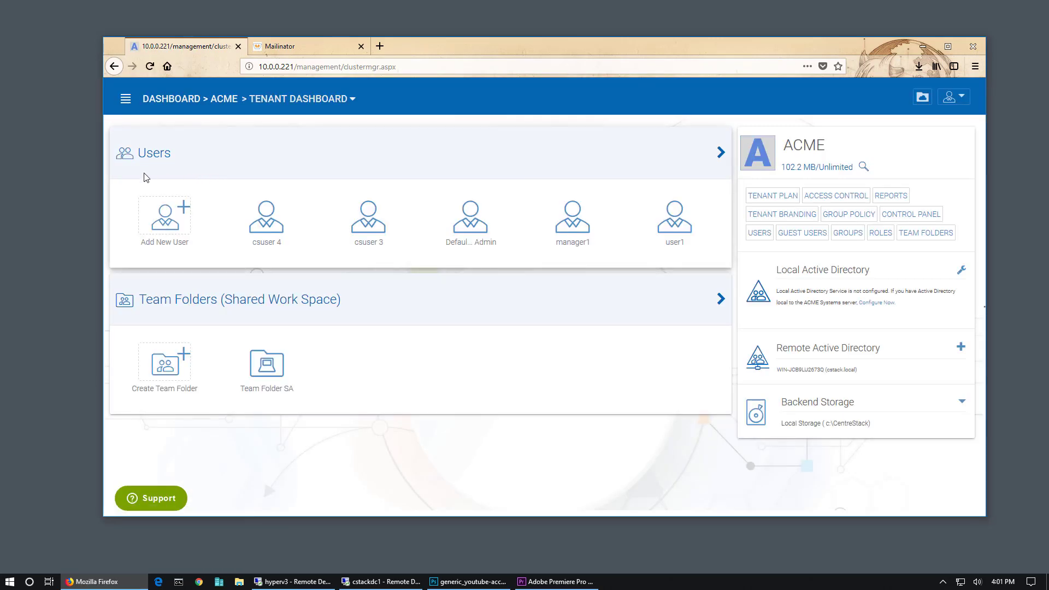
click(153, 160)
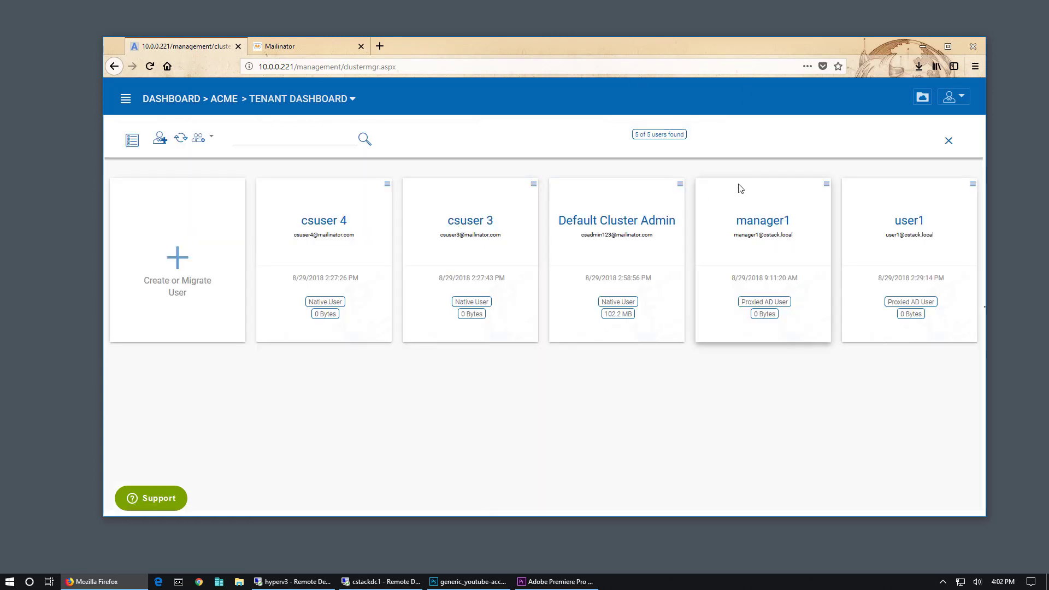
Check the Guest Manager list for the newly invited guest and the remaining guest user quota.
click(352, 101)
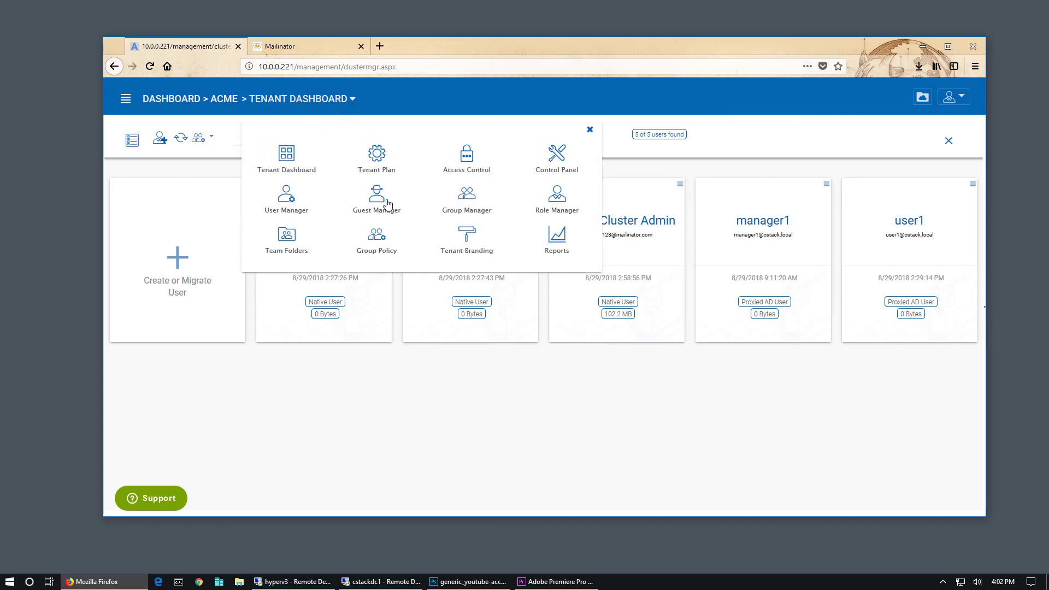
click(387, 204)
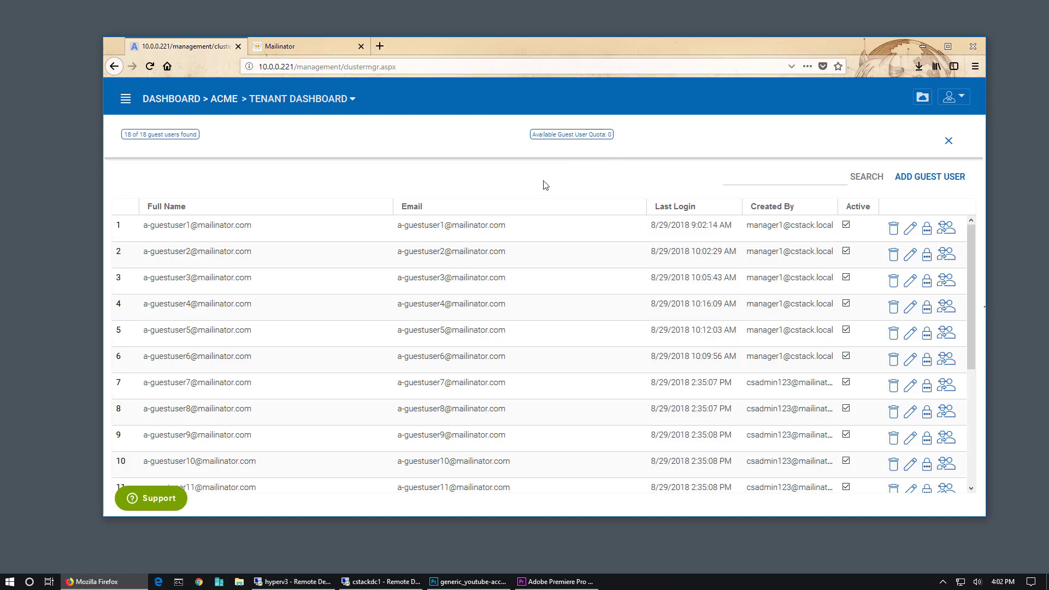
scroll(801, 370, down, 4)
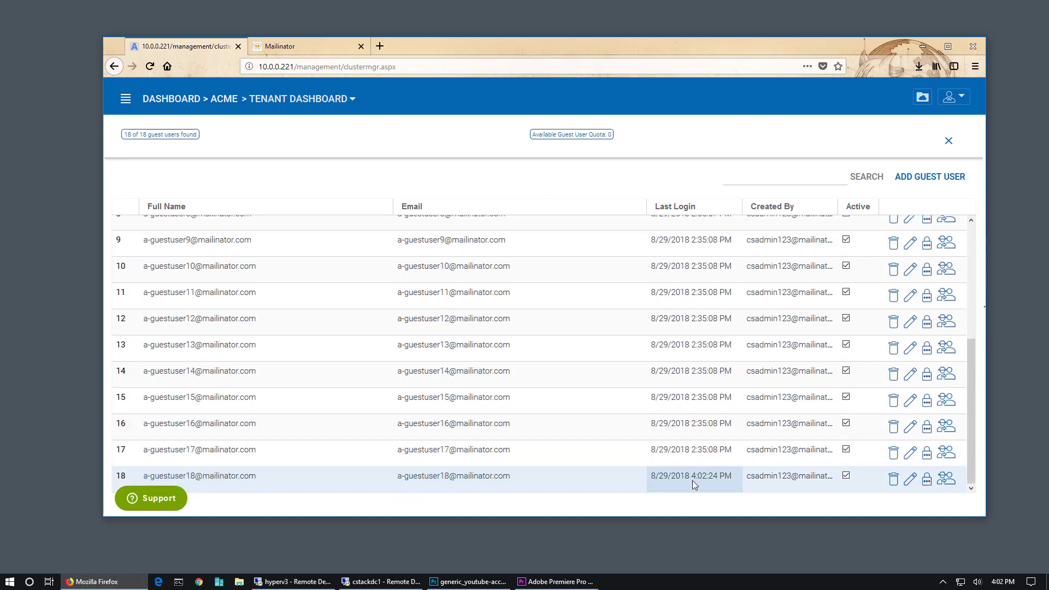
scroll(693, 480, up, 4)
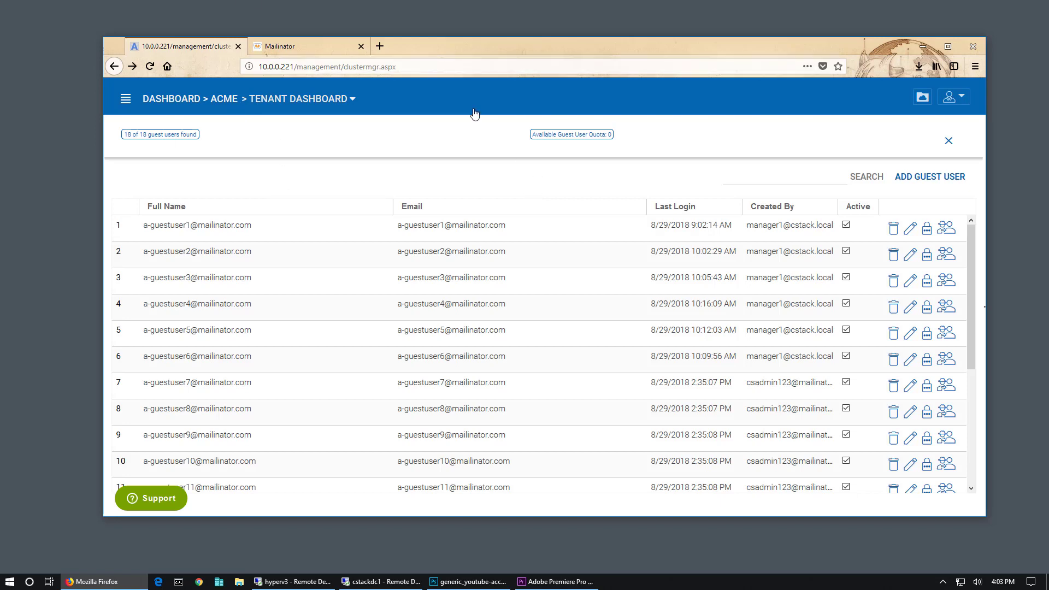
Share the turtle image in Team Folder SA with another new guest's email address, keeping the default expiry and access options.
click(922, 98)
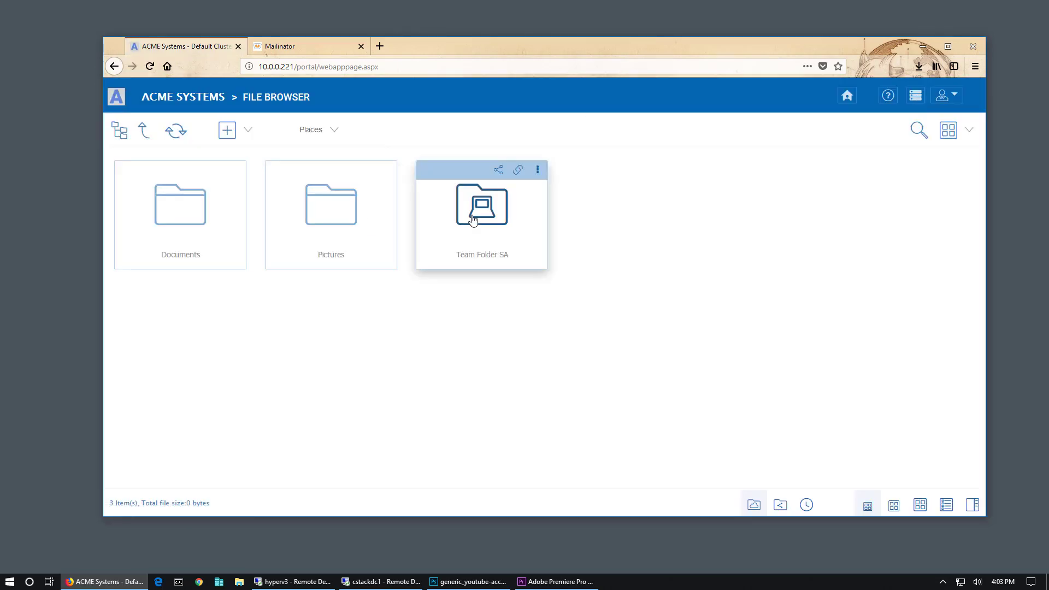
click(473, 219)
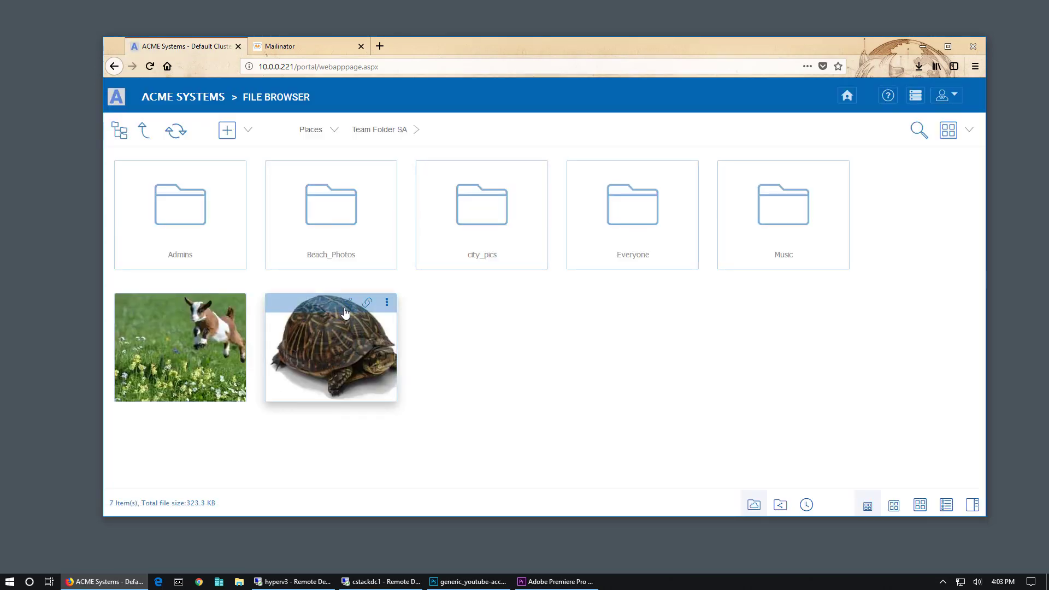
click(349, 303)
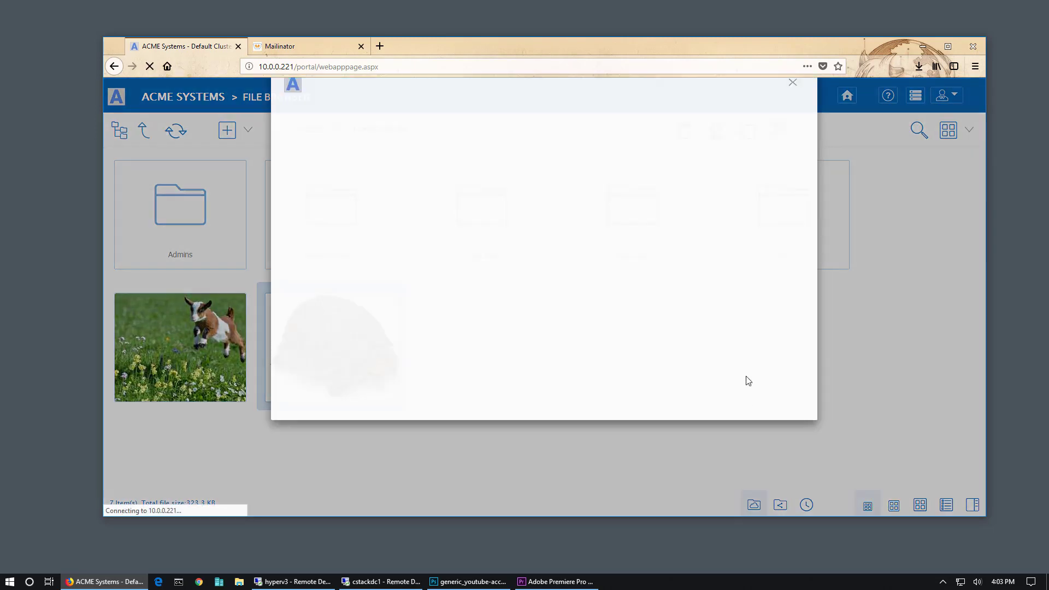
click(420, 193)
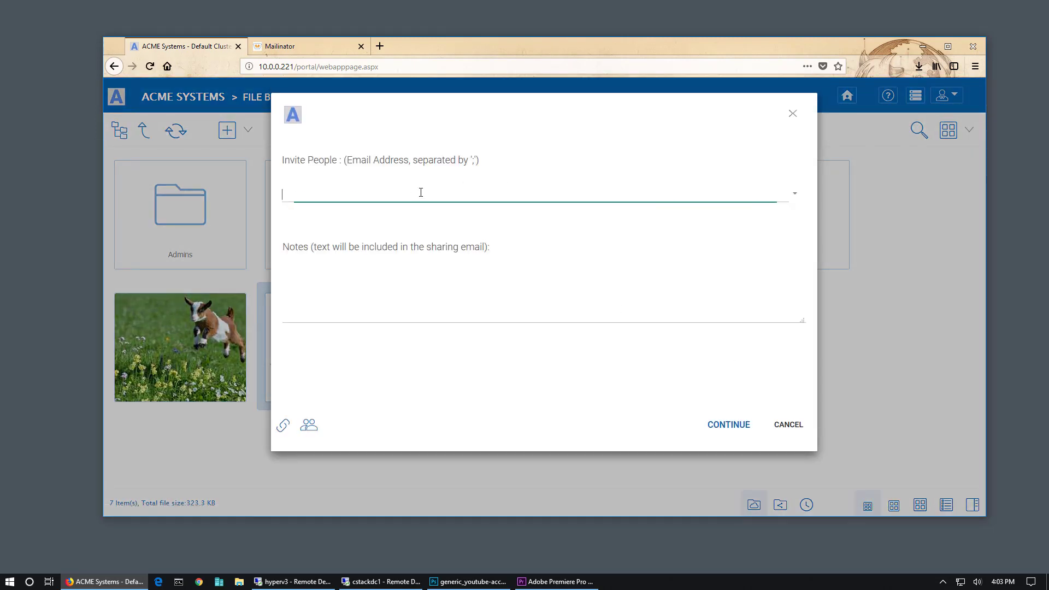
key(ctrl+v)
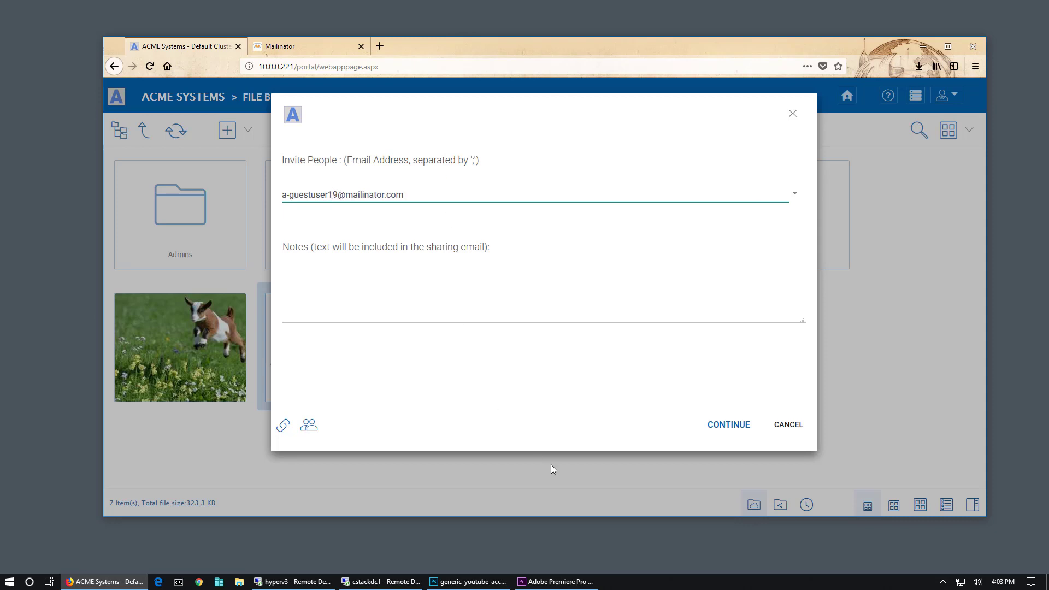
click(731, 429)
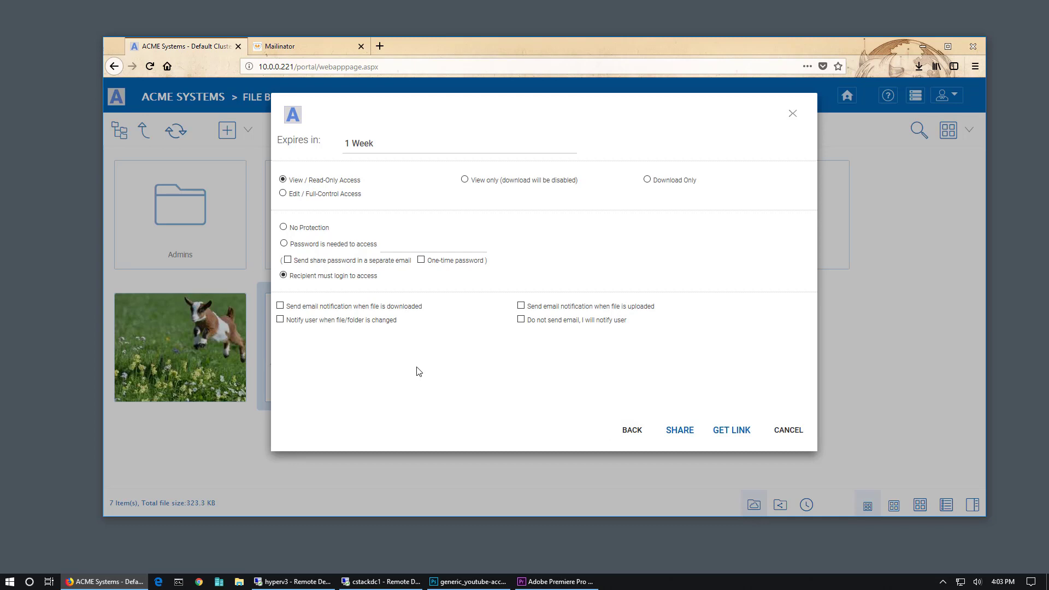
click(679, 430)
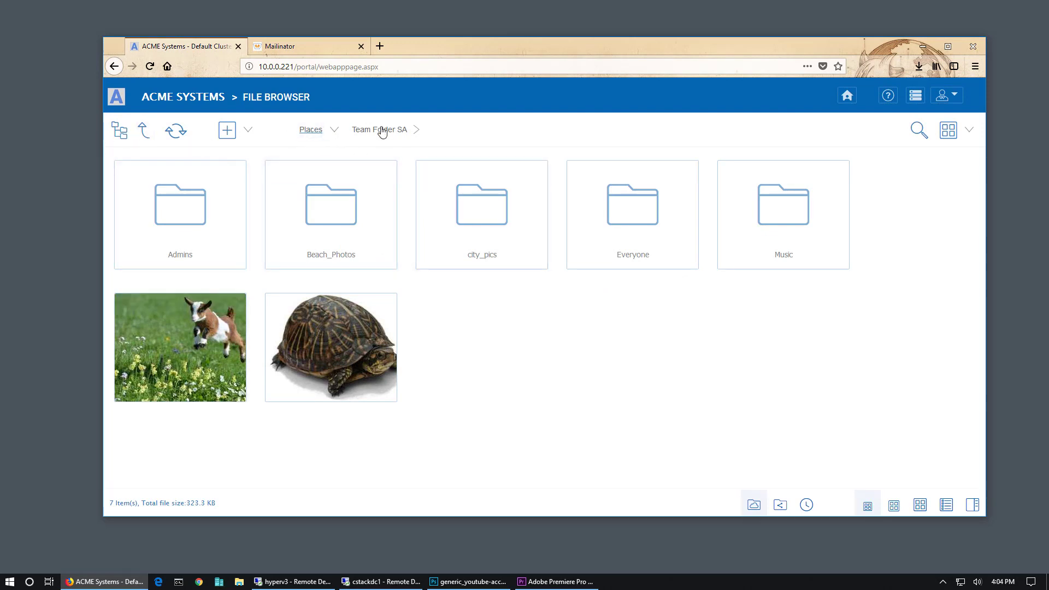
Return to the management dashboard and open the ACME tenant's Guest Manager list.
click(915, 98)
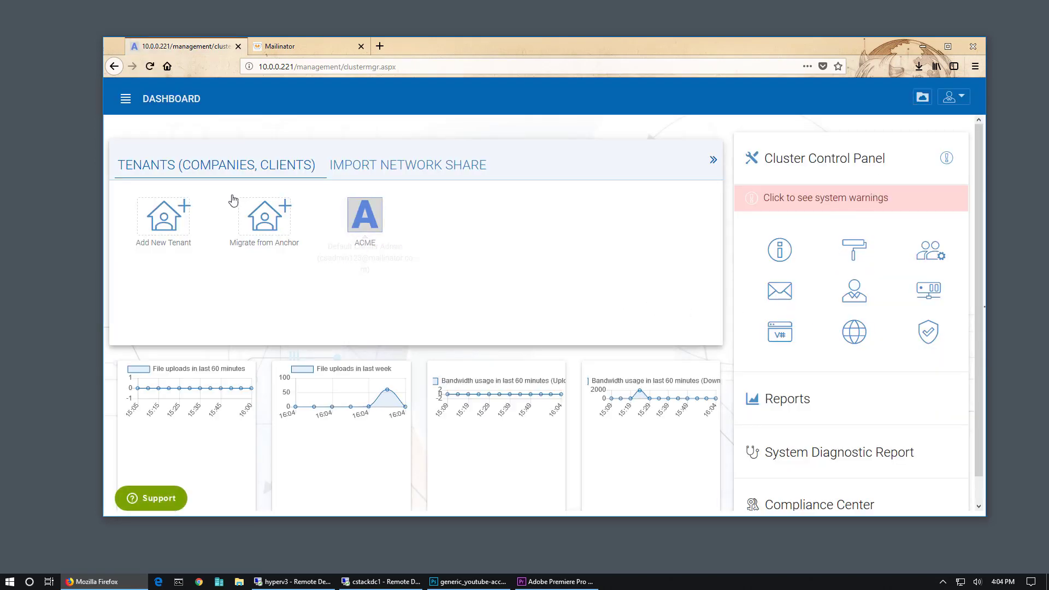
click(365, 215)
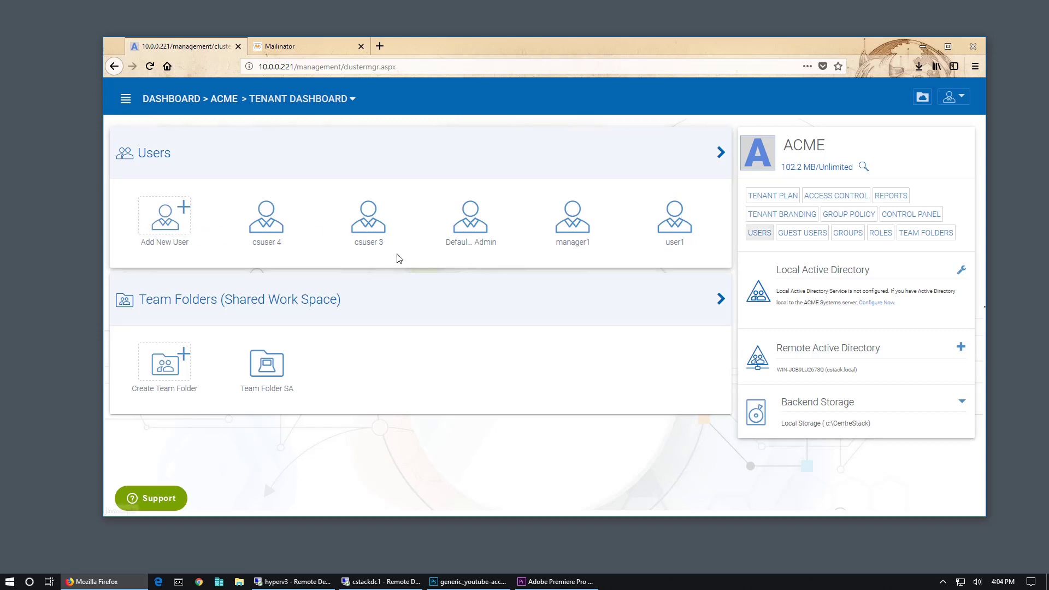
click(353, 100)
click(377, 205)
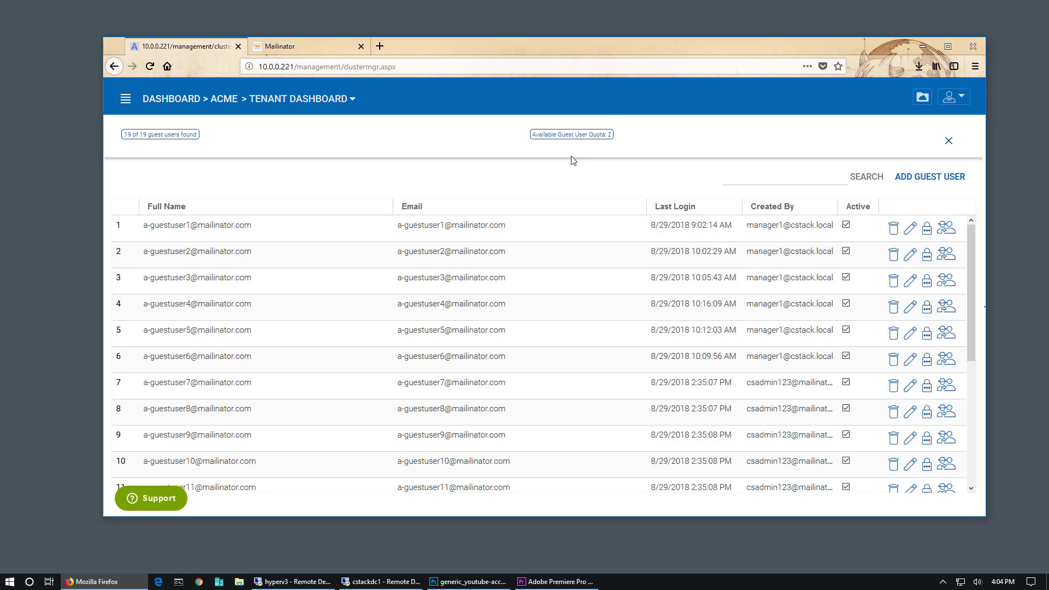
Look through the whole guest user list for the latest invited guest and check the available guest user quota.
scroll(700, 288, down, 6)
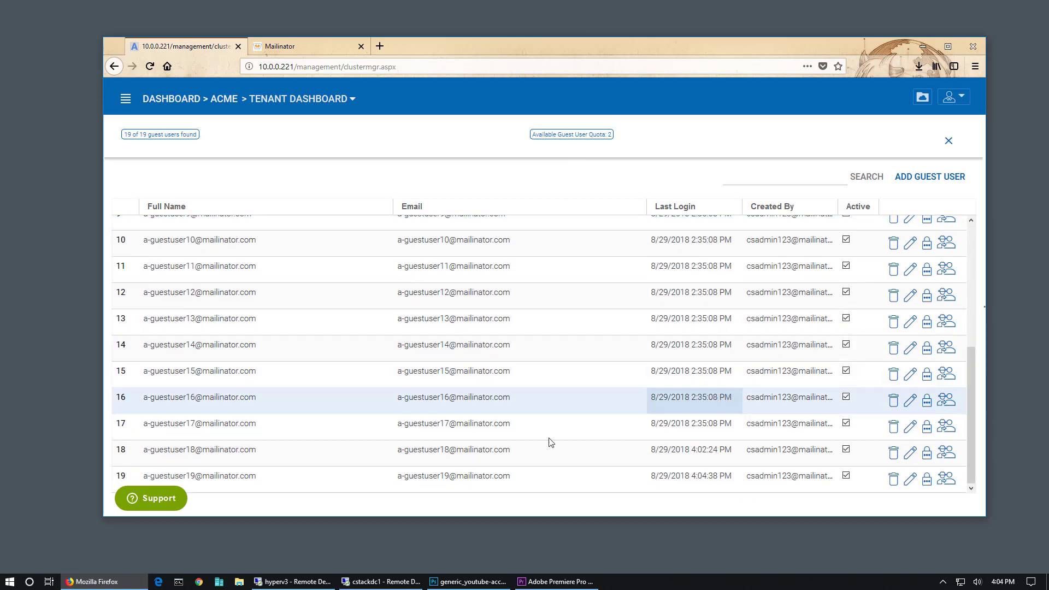
scroll(601, 453, up, 2)
scroll(656, 437, down, 2)
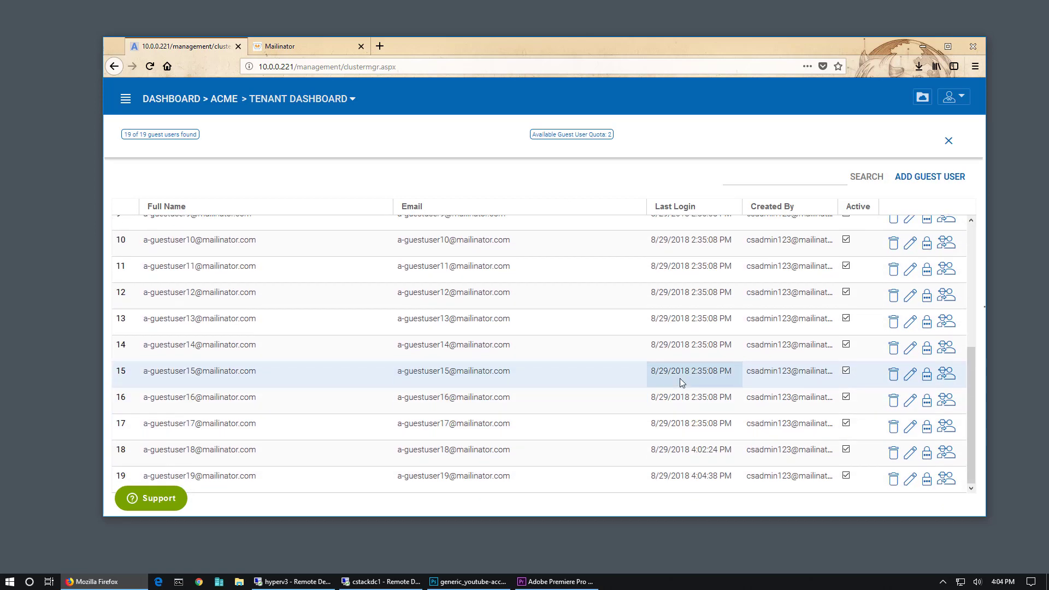
scroll(680, 378, up, 6)
scroll(584, 311, down, 5)
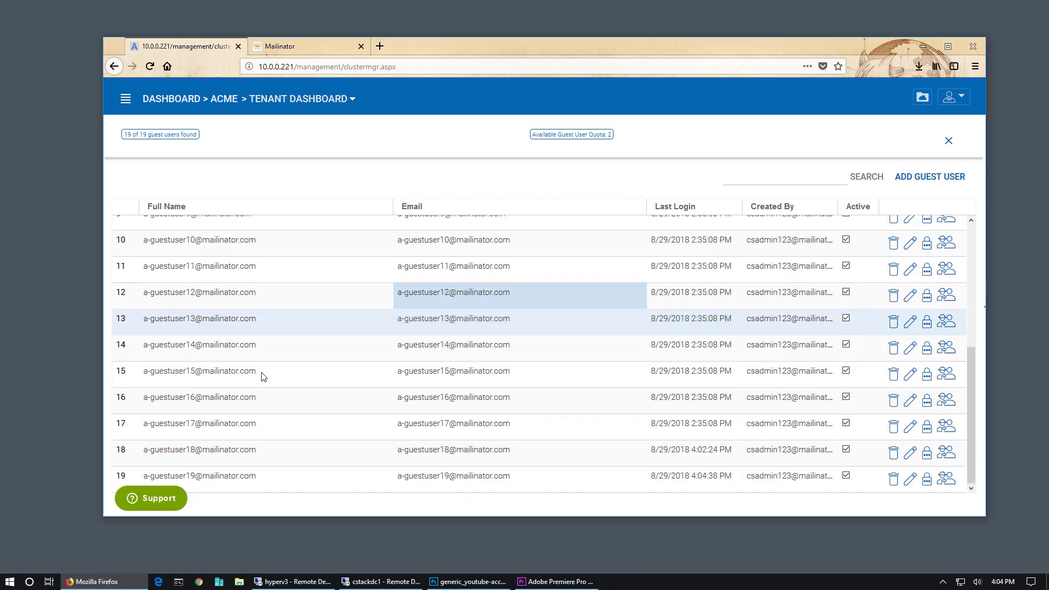
scroll(731, 300, up, 5)
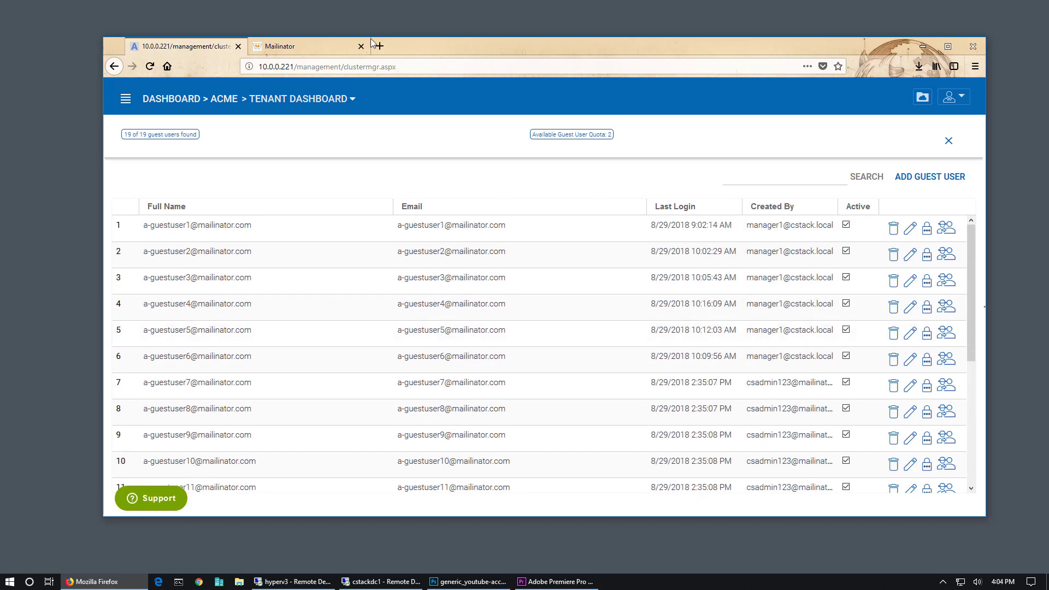
Review the ACME tenant's regular user list and the user plan in its Tenant Plan.
click(224, 99)
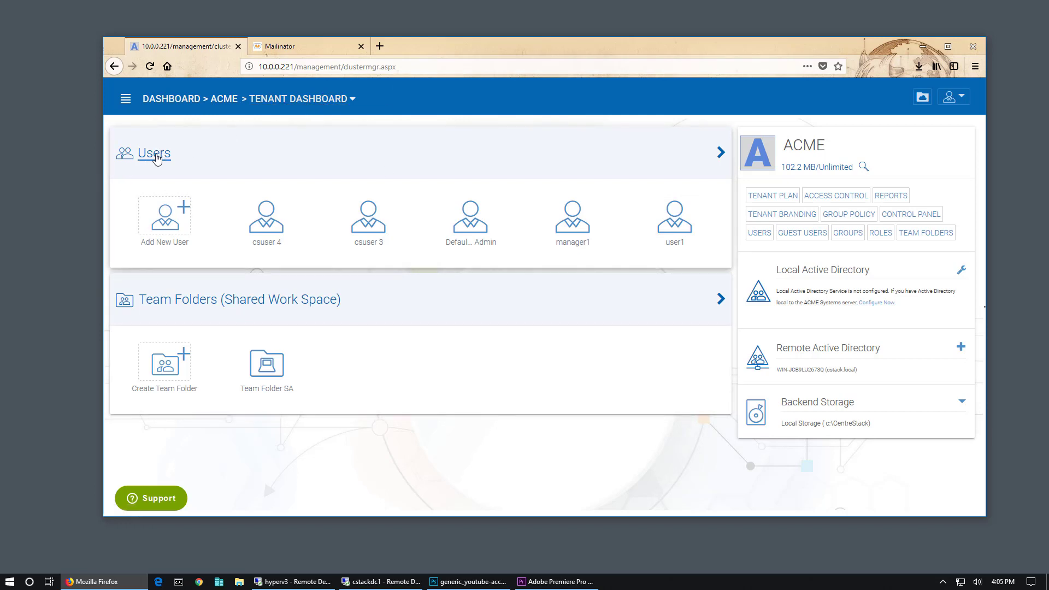
click(155, 156)
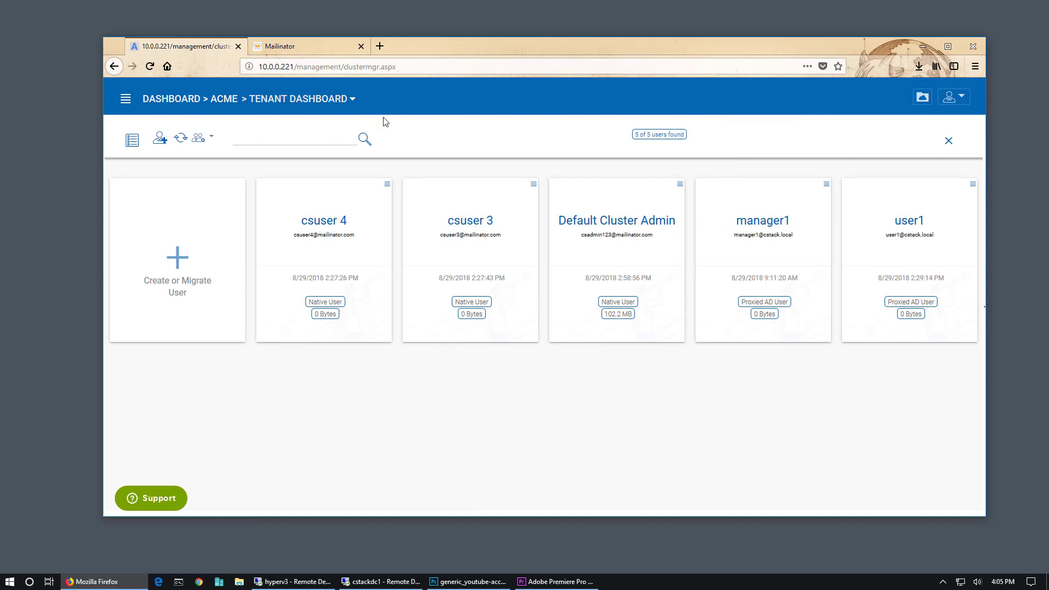
click(223, 101)
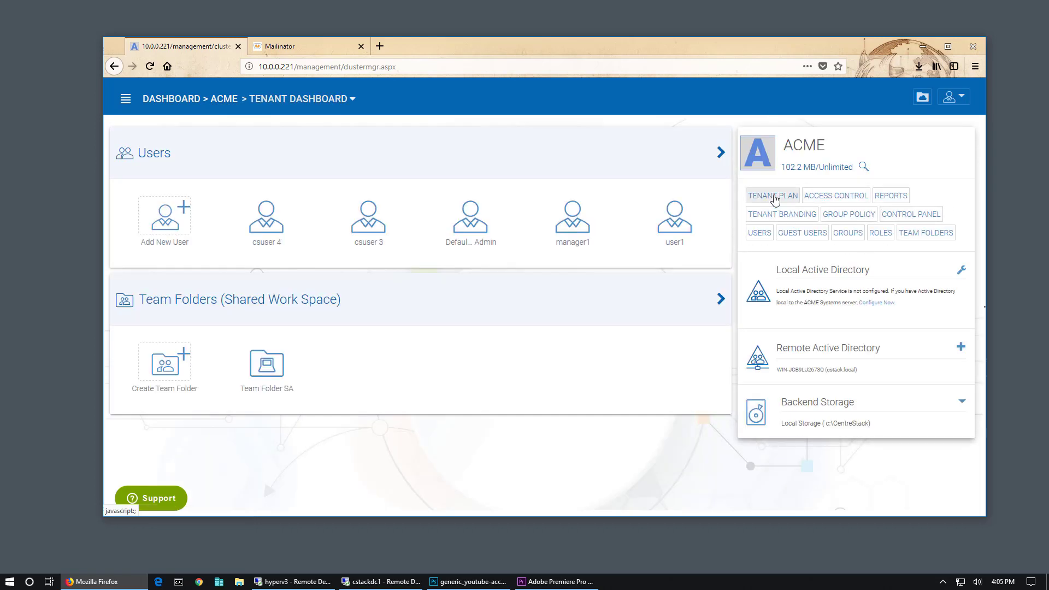
click(777, 200)
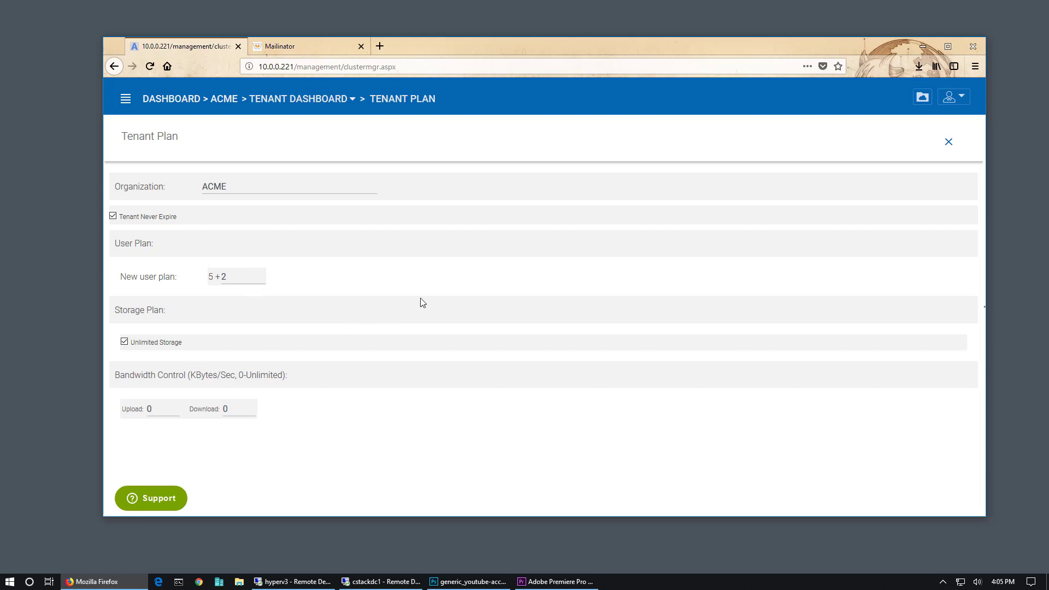
Return to the main dashboard, check the license count in the cluster information, and close it.
click(180, 104)
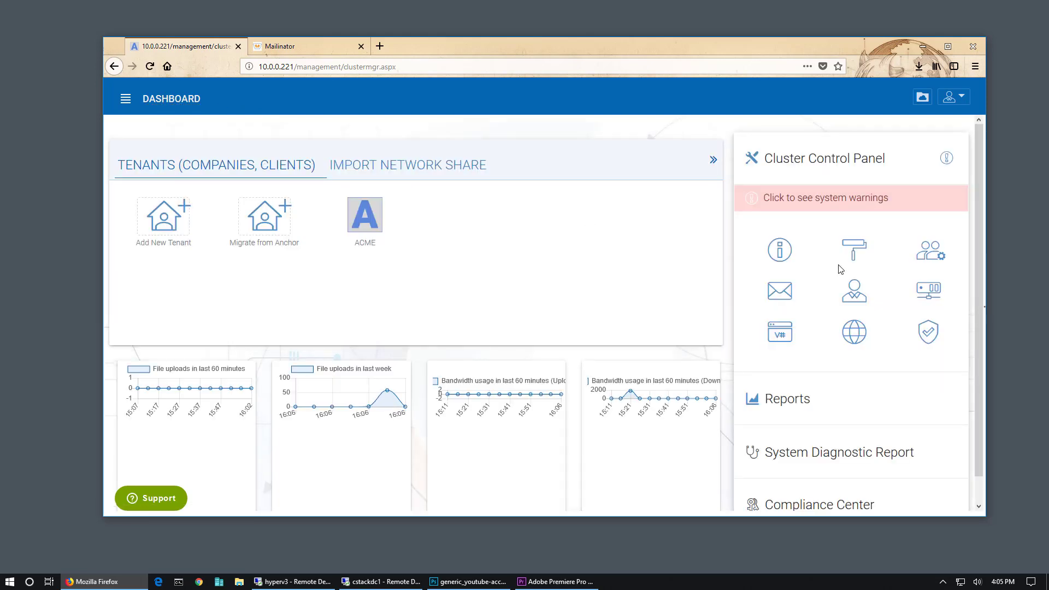
click(781, 252)
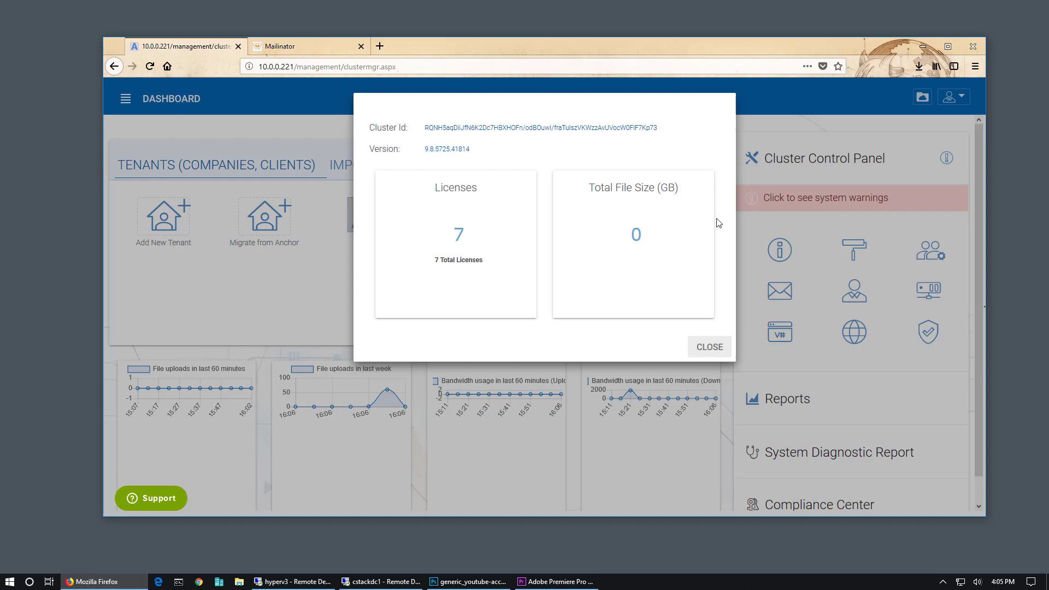
click(710, 348)
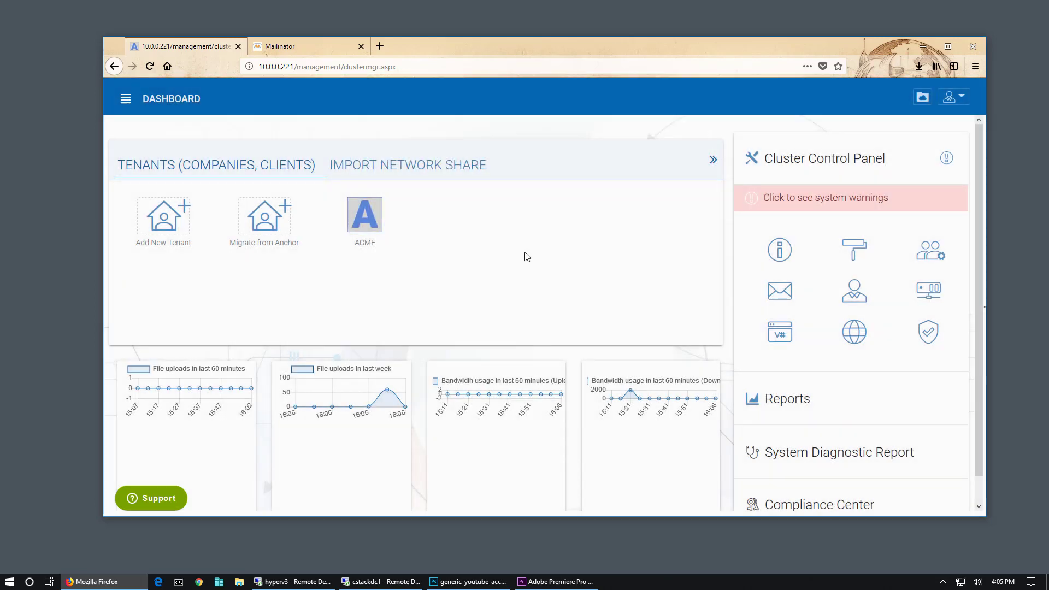